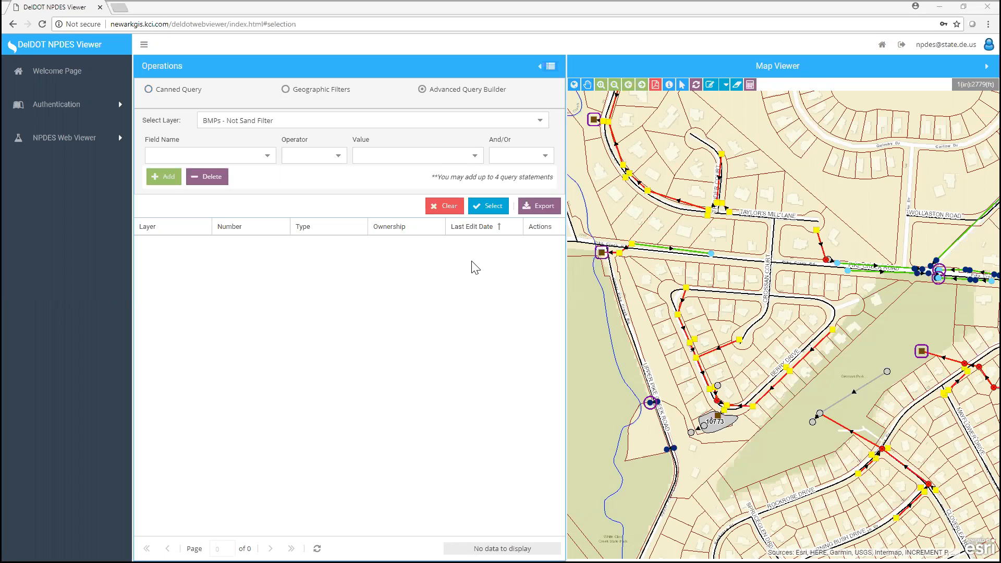
Step: Choose the Advanced Query Builder and set its query layer to Pipe Segments
click(422, 90)
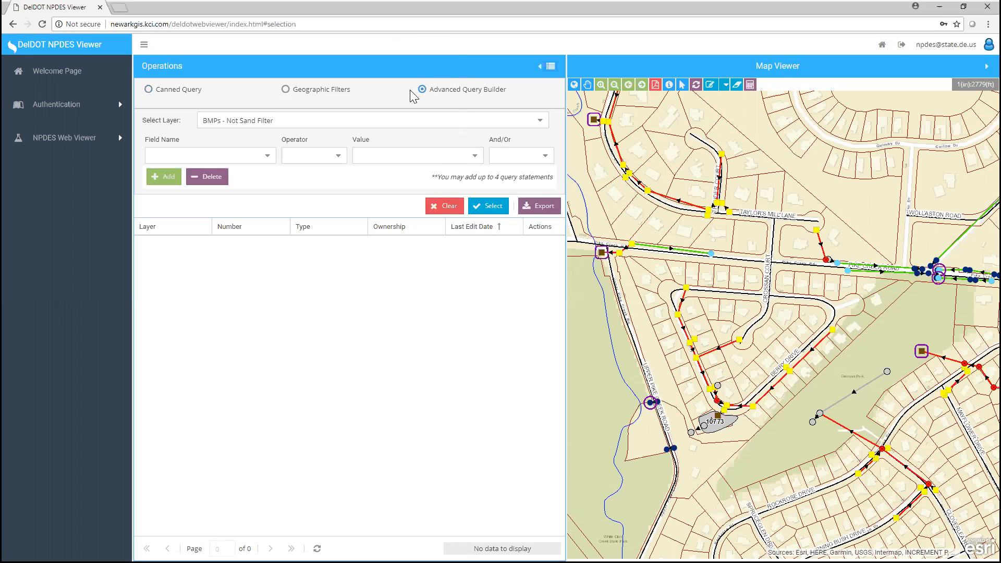
click(247, 119)
click(368, 152)
click(497, 145)
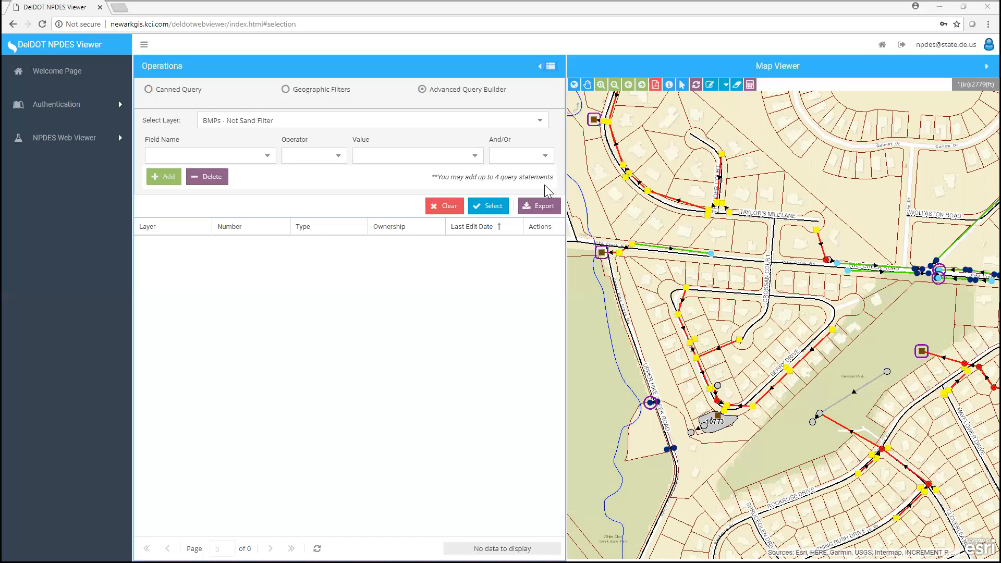
click(535, 123)
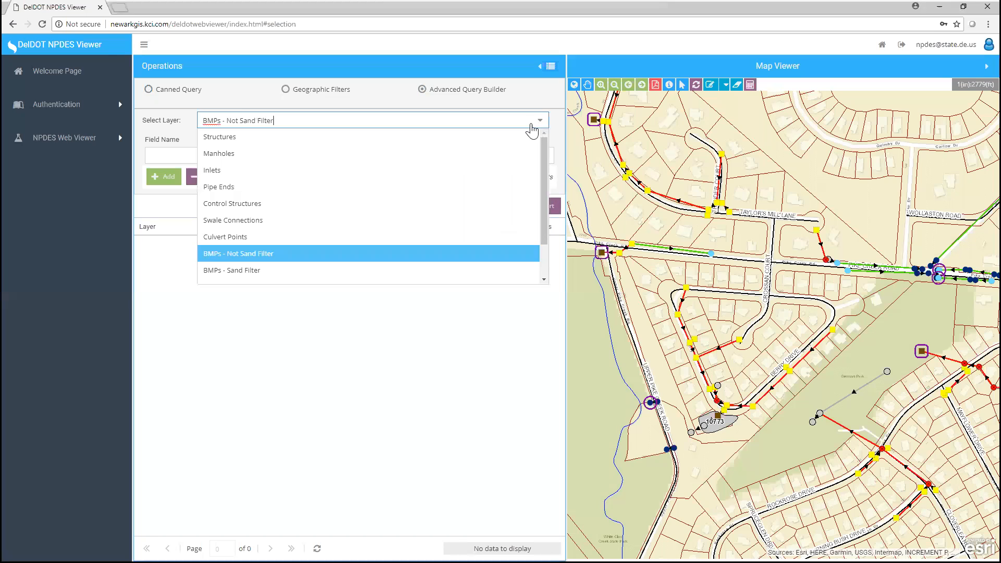
scroll(392, 227, down, 1)
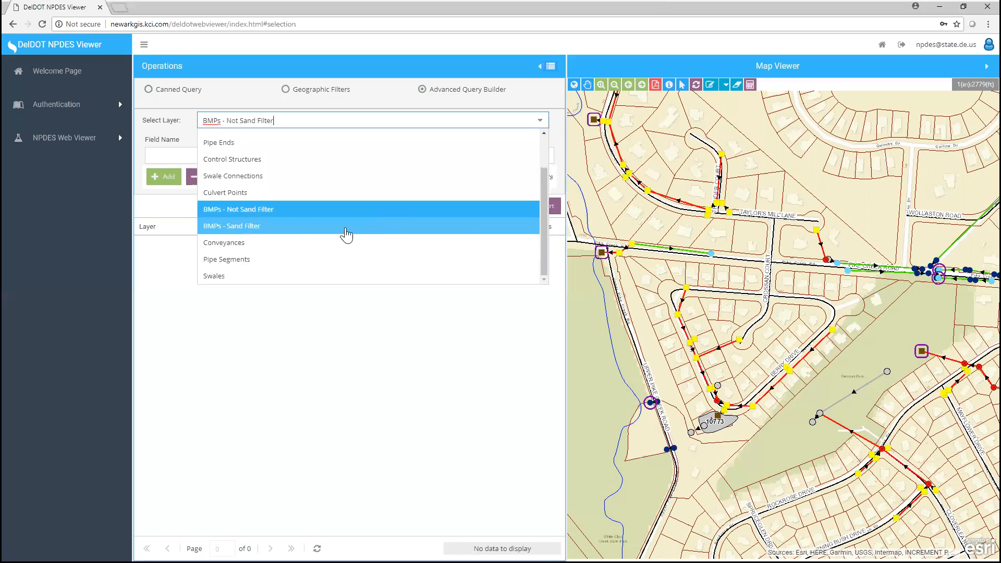
click(261, 266)
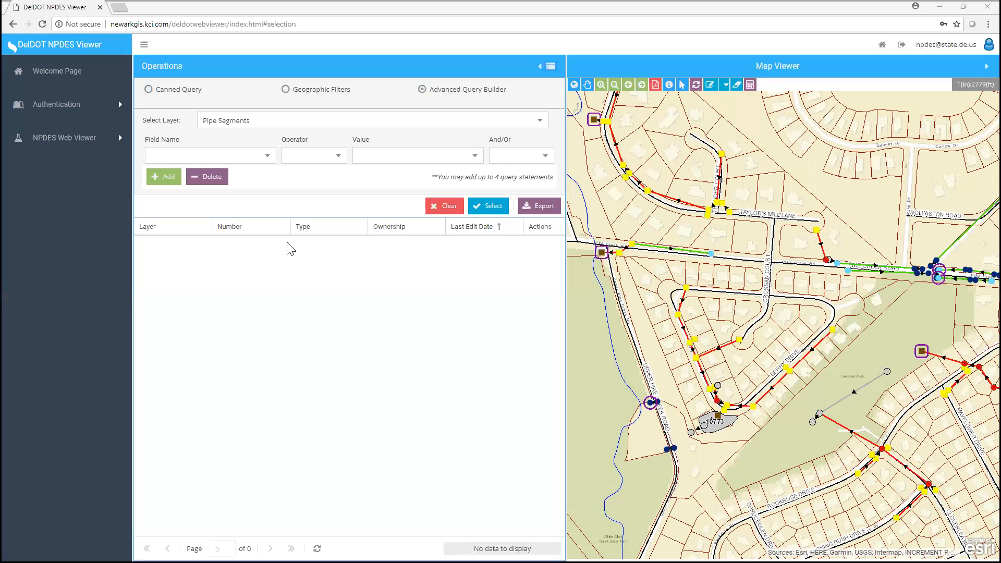
Step: Start a query statement on the Material field with the equals (=) operator
click(250, 155)
text(Mat)
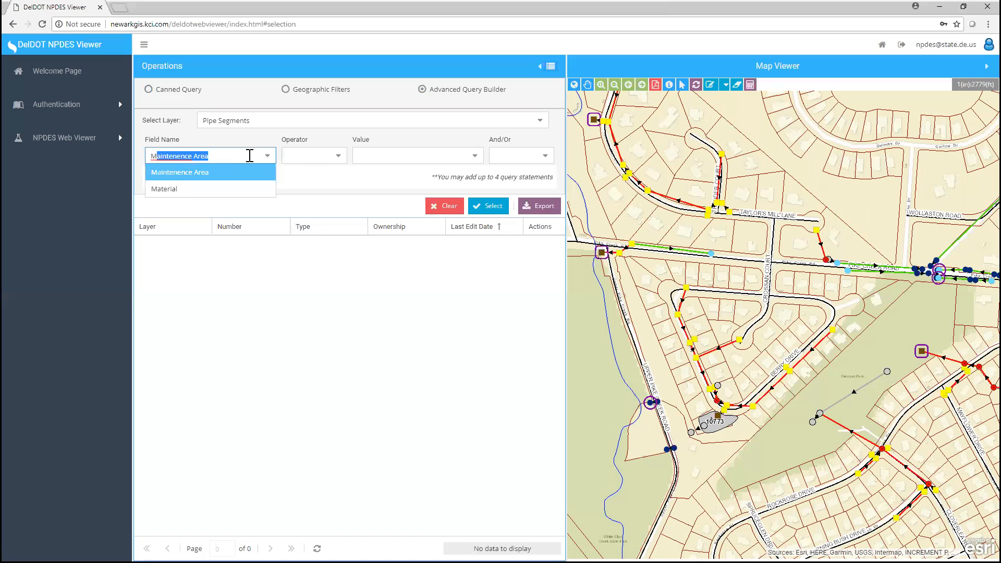
text(e)
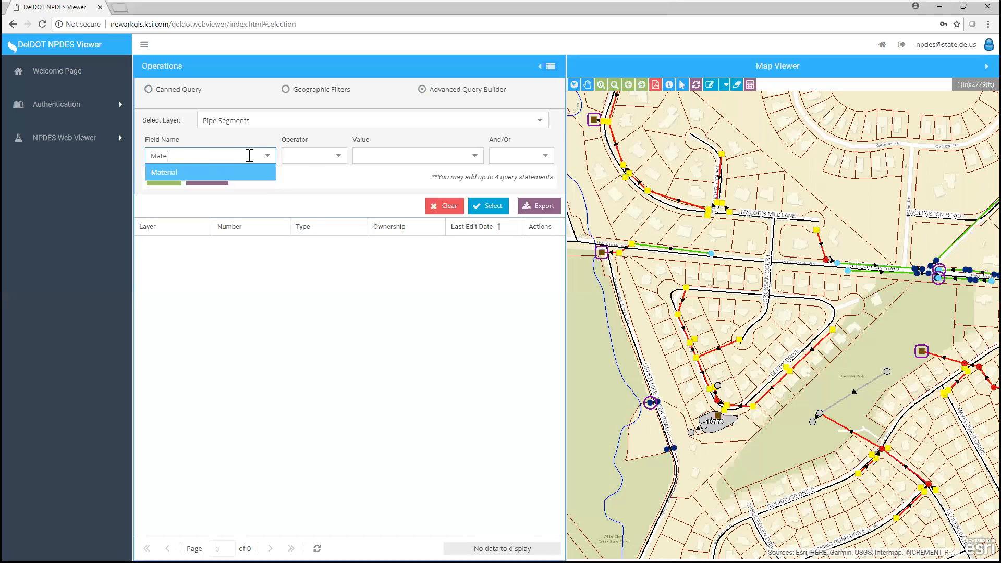
text(rial)
click(231, 176)
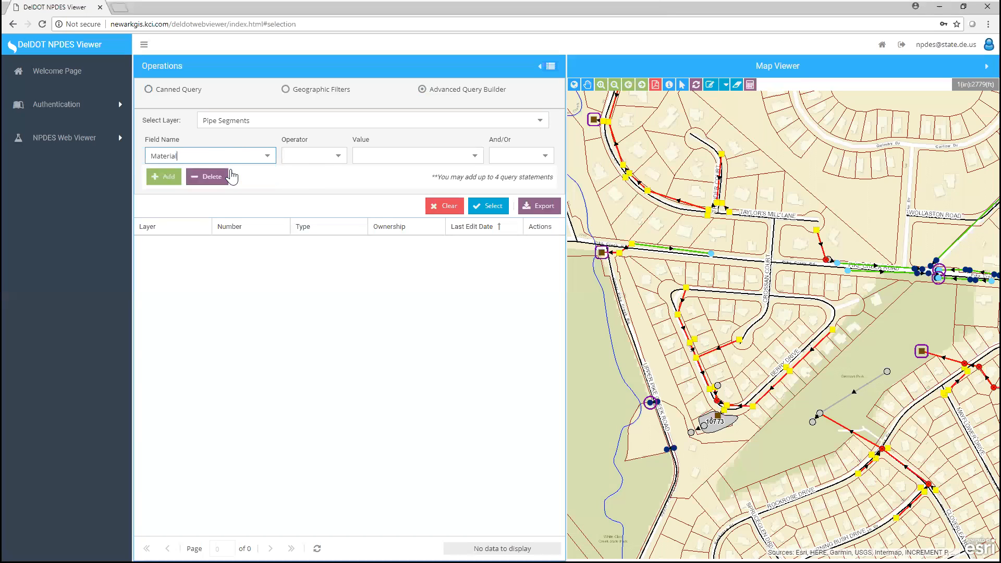
click(335, 158)
click(337, 162)
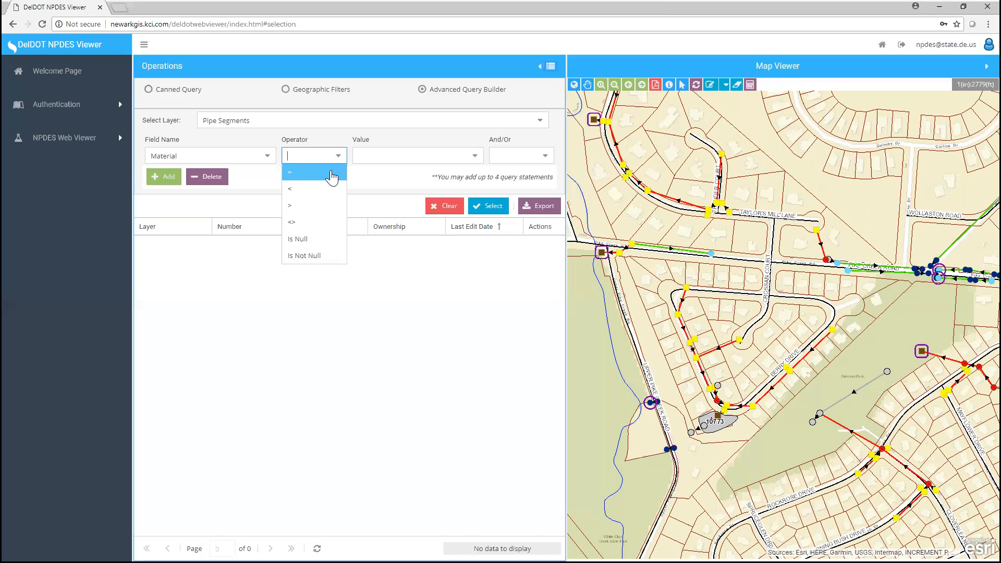
click(331, 177)
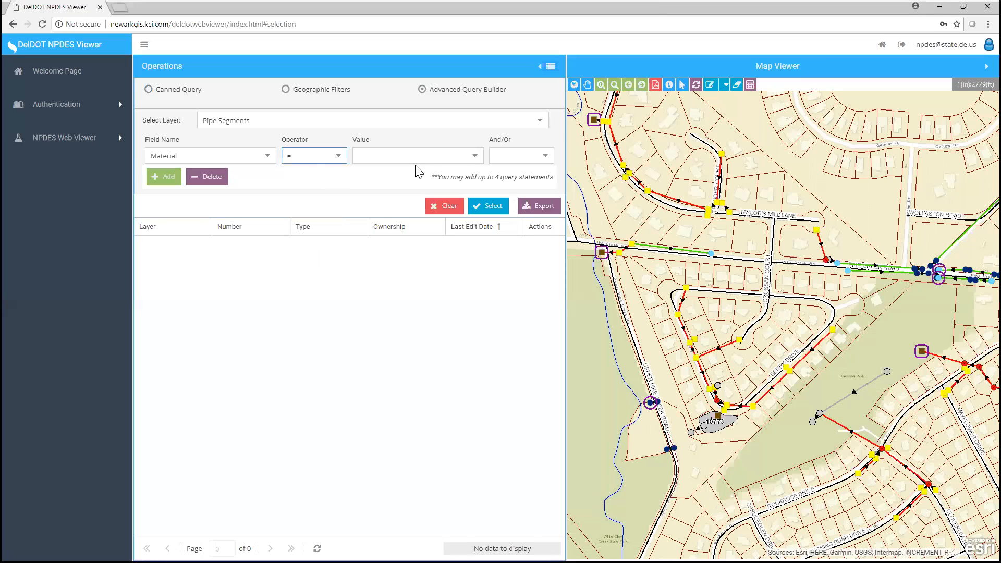
Step: Set the material value to Corrugated Metal Pipe and add the statement to the query
click(453, 161)
click(475, 158)
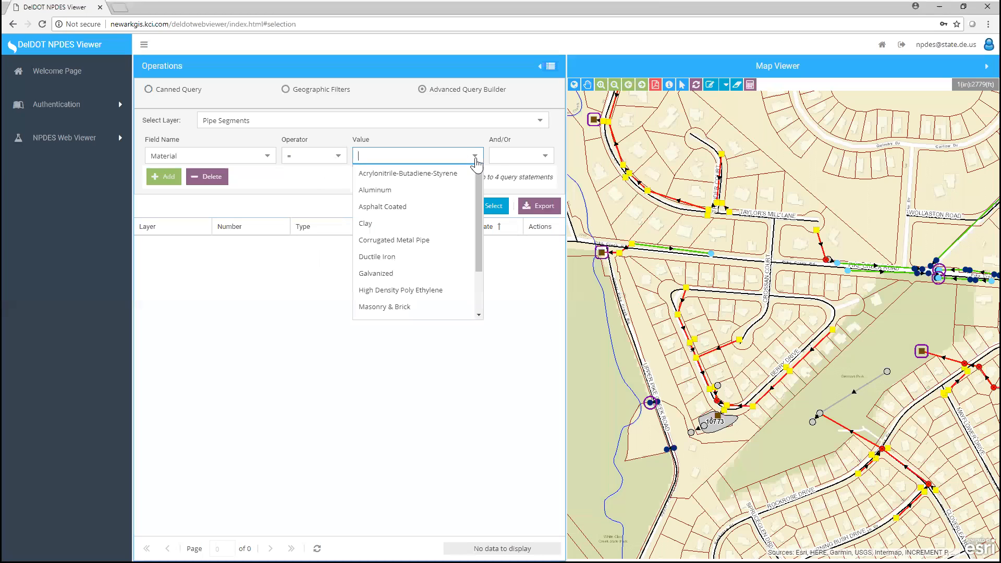
click(419, 240)
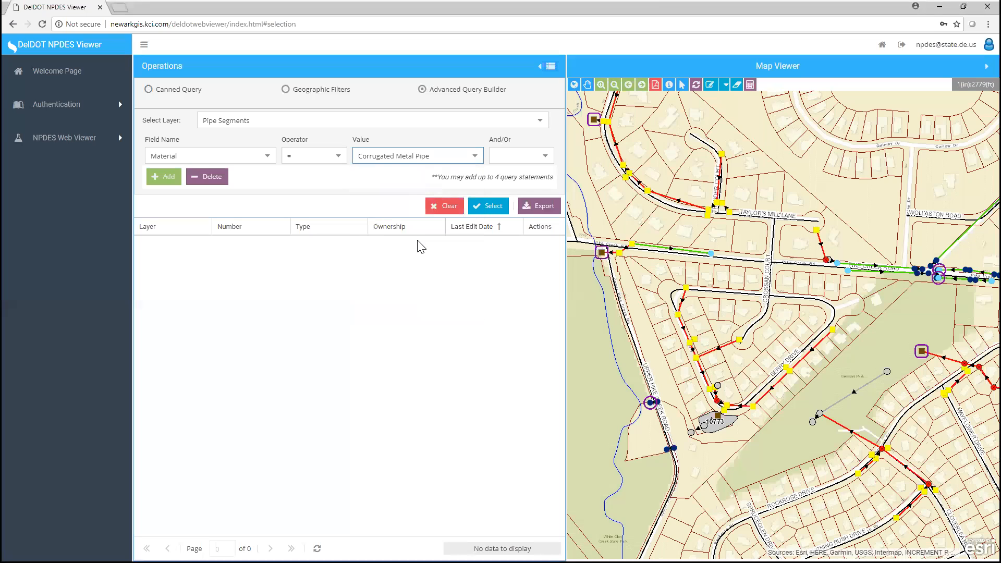
click(166, 180)
click(166, 180)
click(166, 180)
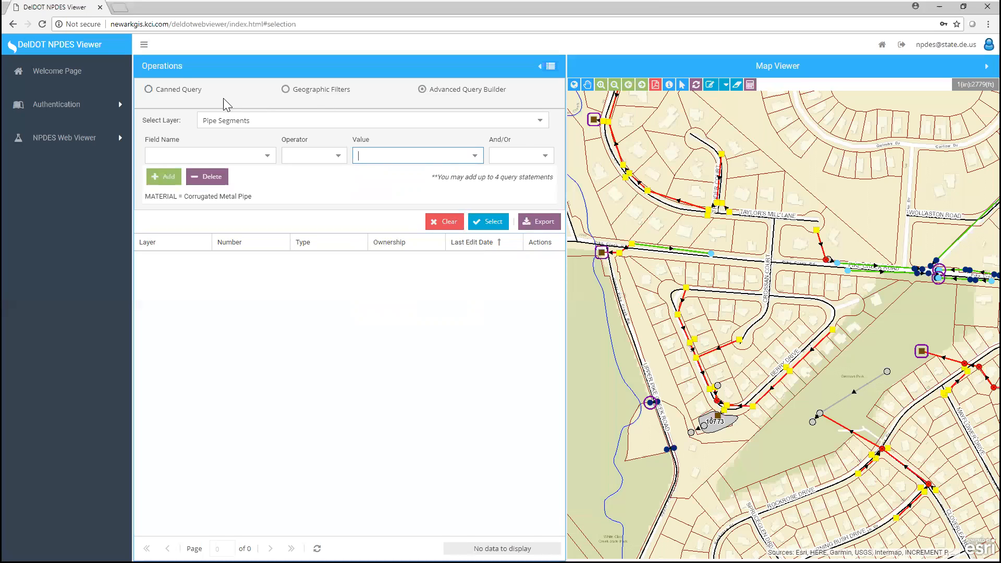
Step: Define a second query condition for Width greater than (>) 36
click(266, 155)
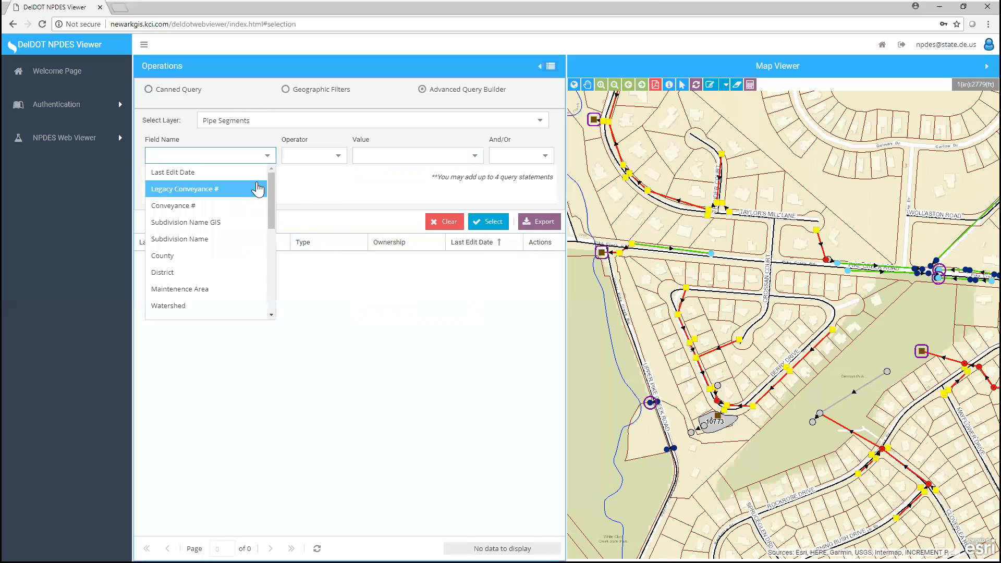
text(Width)
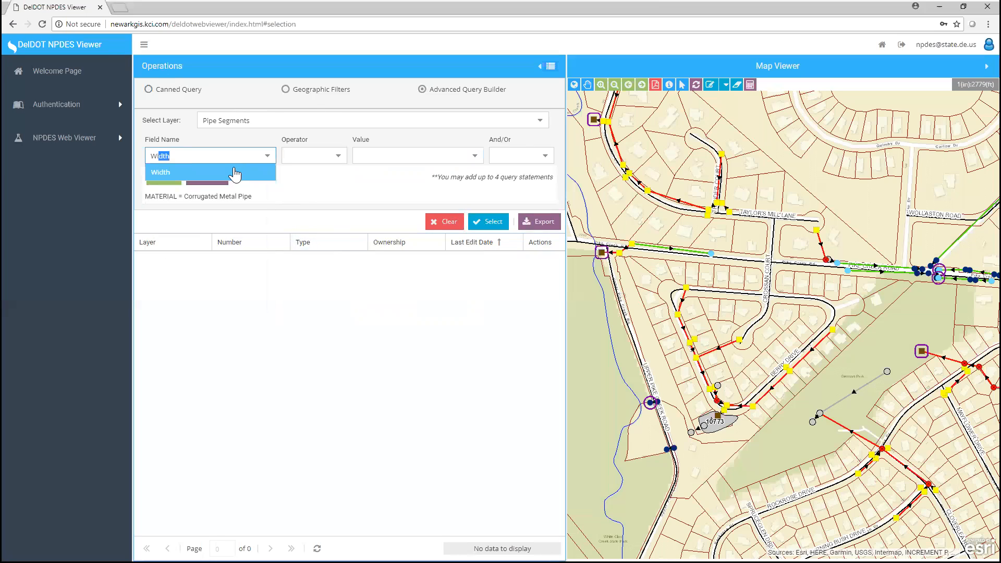
click(235, 173)
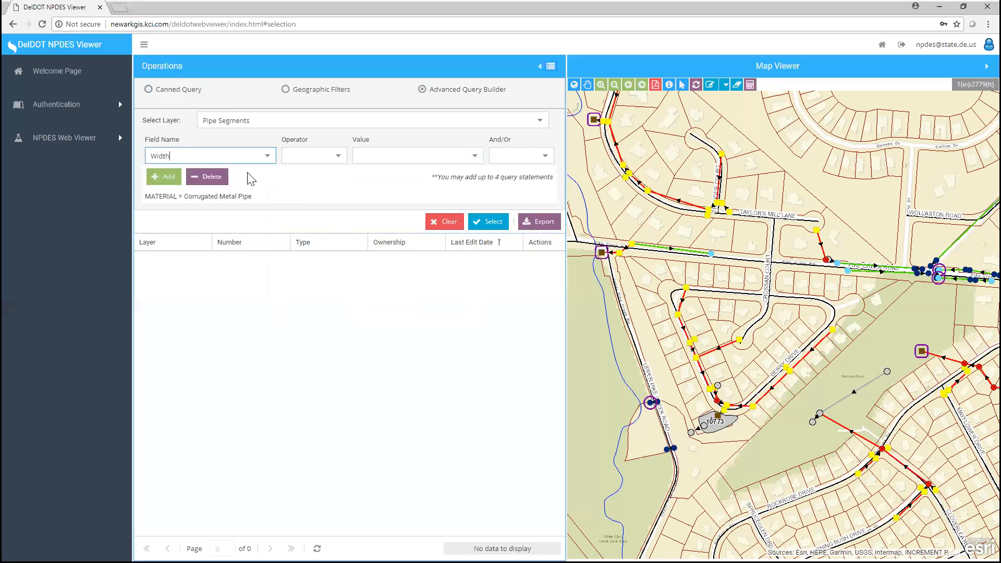
click(336, 161)
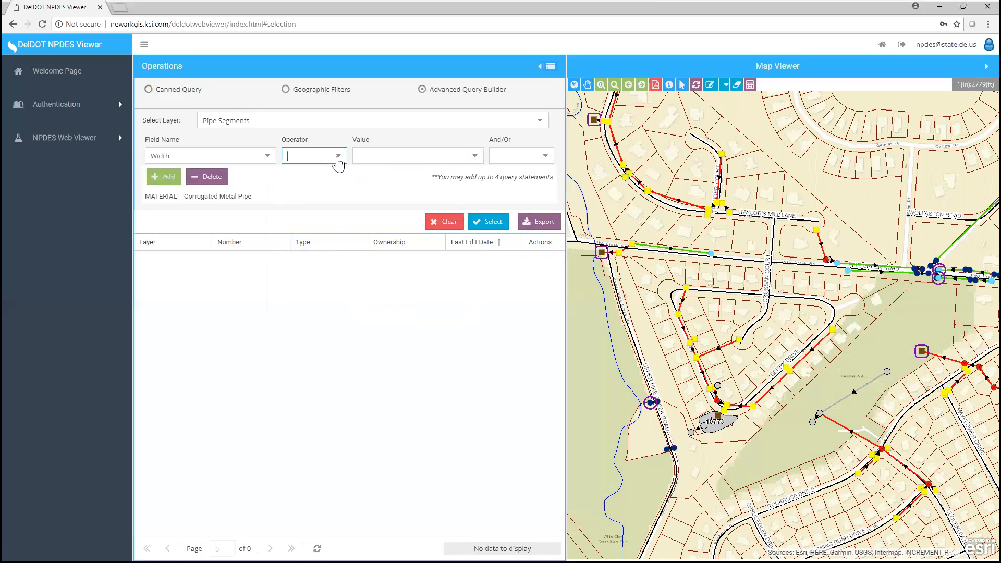
click(322, 208)
click(388, 157)
text(36)
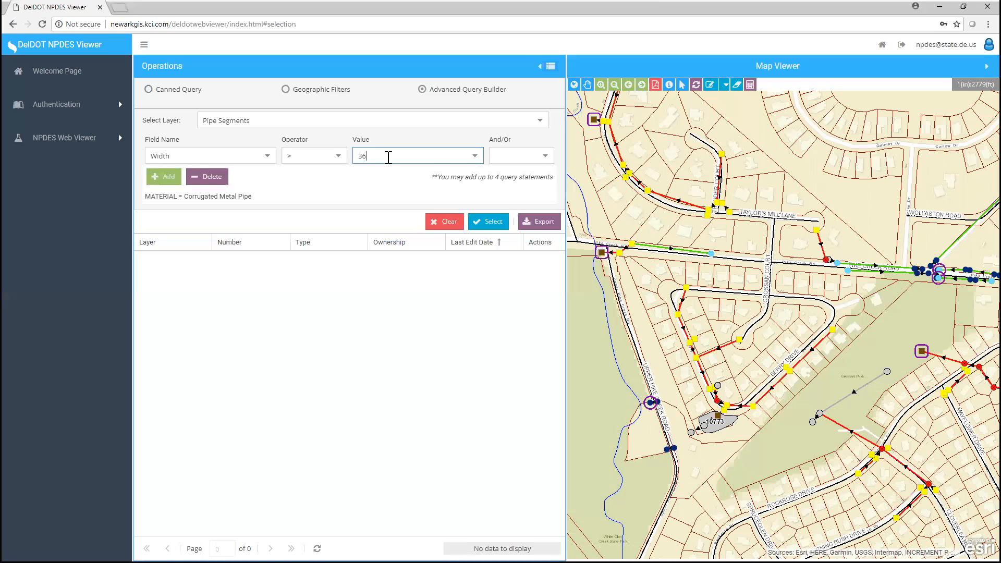
Step: Add the width condition to the query with the AND connector and run the selection
click(545, 158)
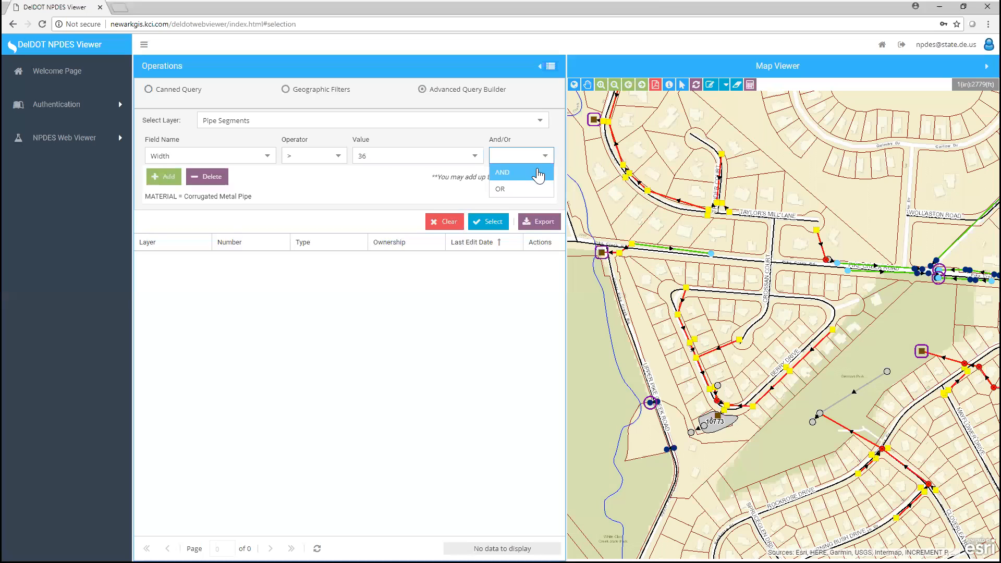
click(539, 172)
click(166, 180)
click(166, 180)
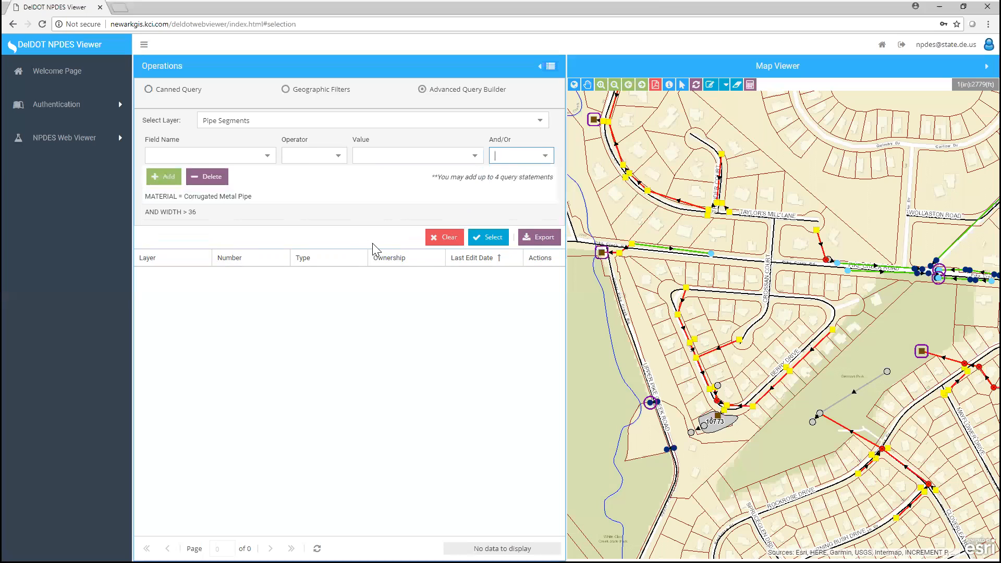
click(489, 237)
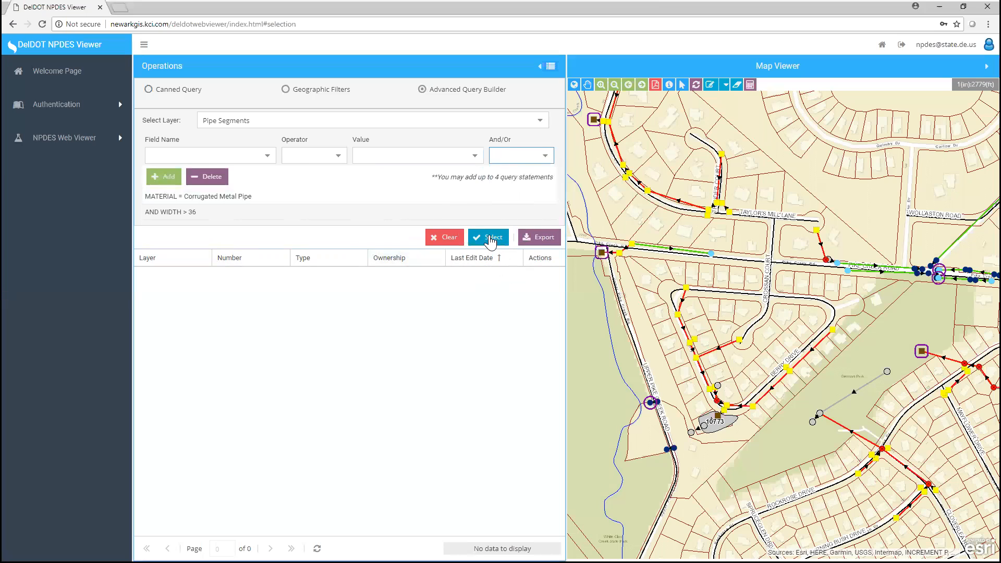